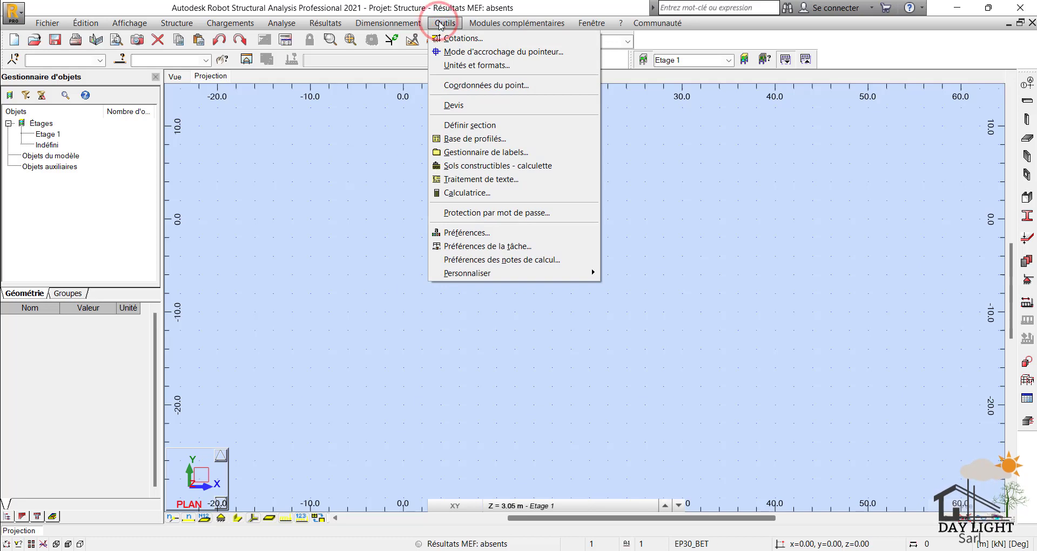
Step: Open the job preferences and display the reinforcing bar (Barres d'armature) catalogues
left_click(476, 245)
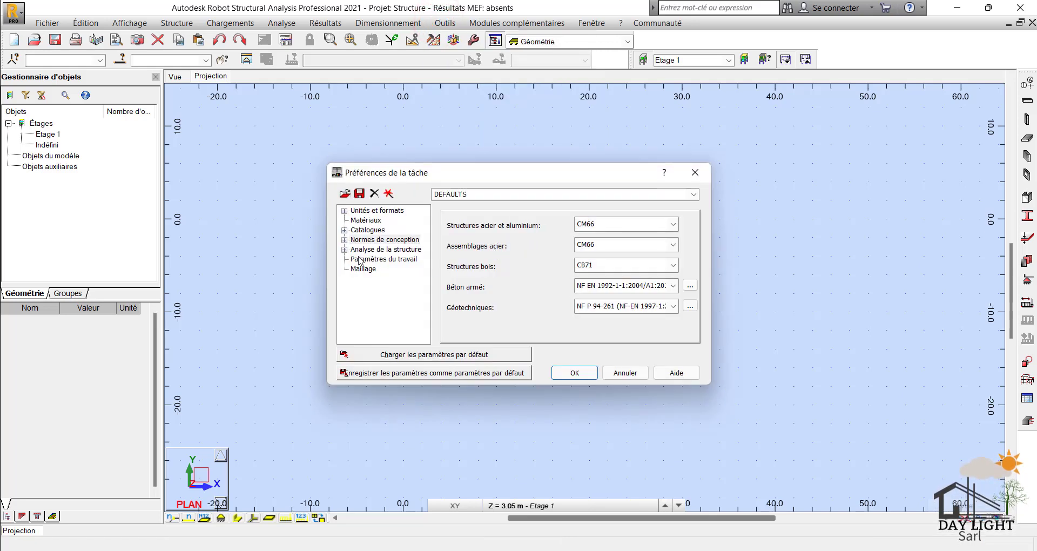
left_click(344, 230)
left_click(369, 231)
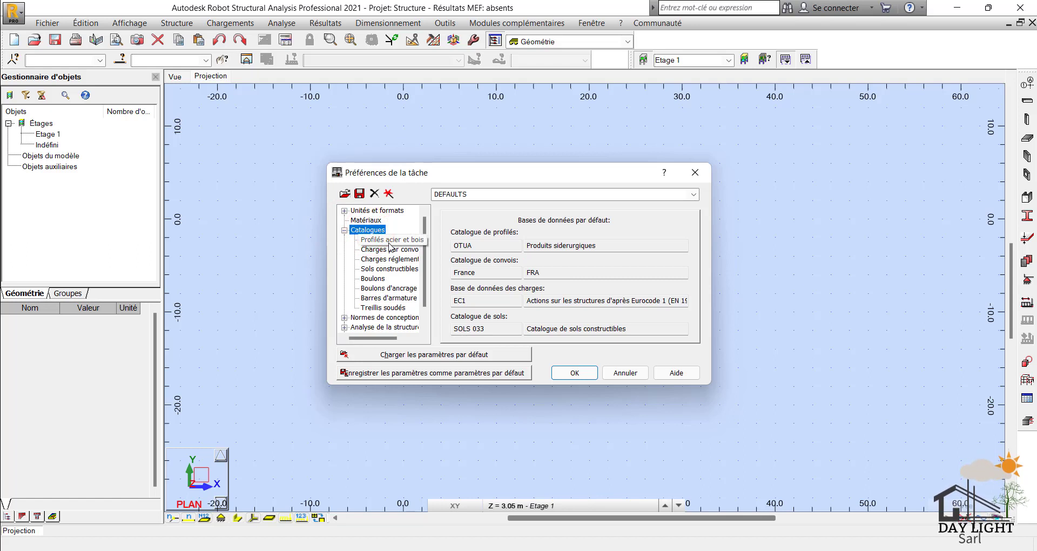
left_click(388, 289)
left_click(388, 299)
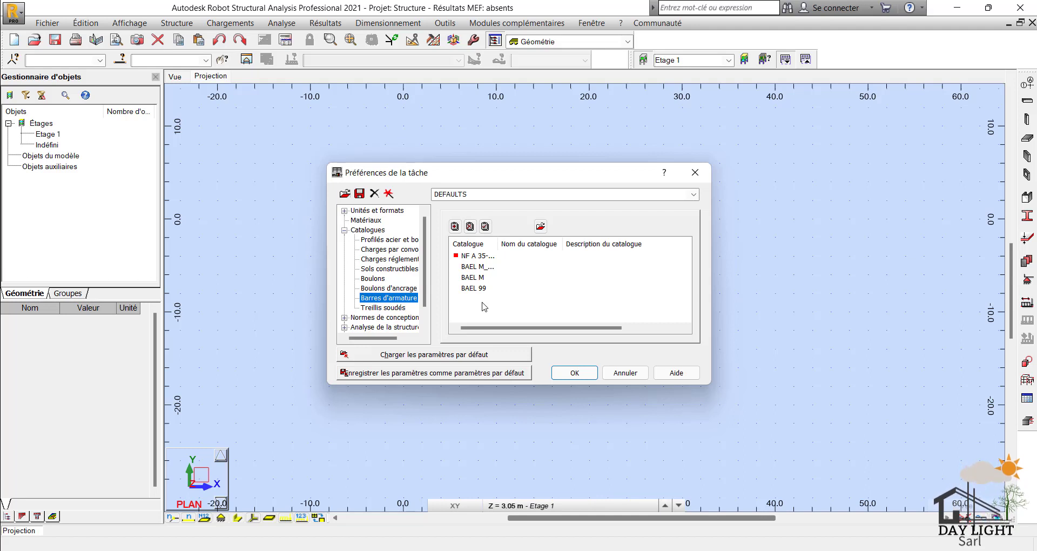
Step: Remove the BAEL 99, BAEL M and BAEL M_MODIF catalogues from the reinforcing bar catalogue list
left_click(473, 288)
left_click(470, 226)
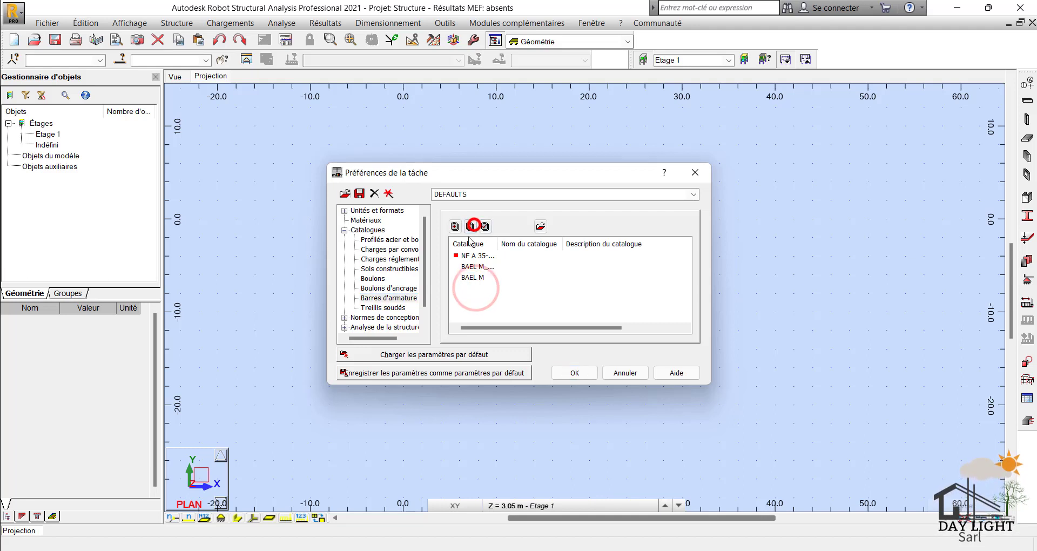
left_click(470, 275)
left_click(471, 229)
left_click(474, 271)
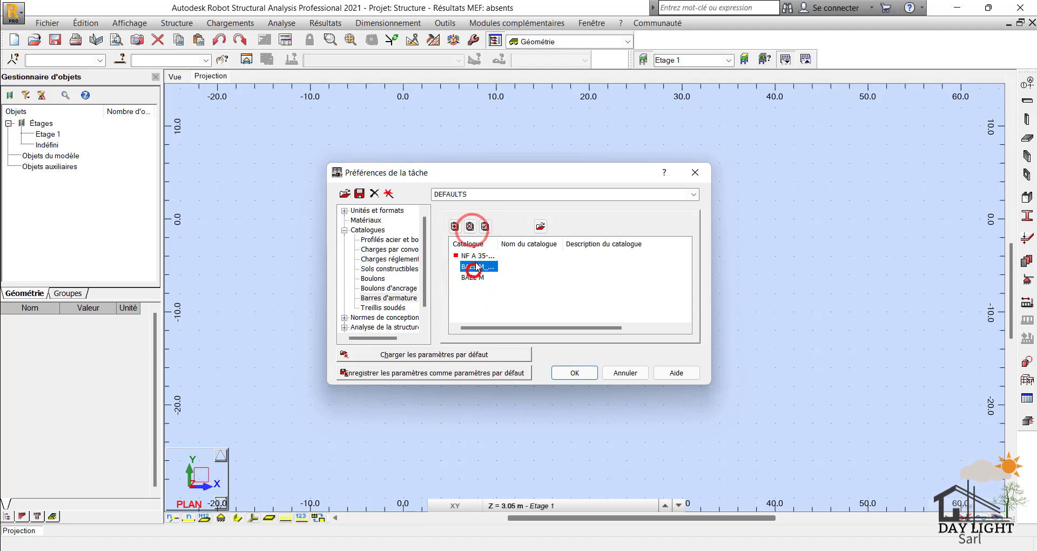
left_click(470, 227)
left_click(474, 267)
left_click(470, 227)
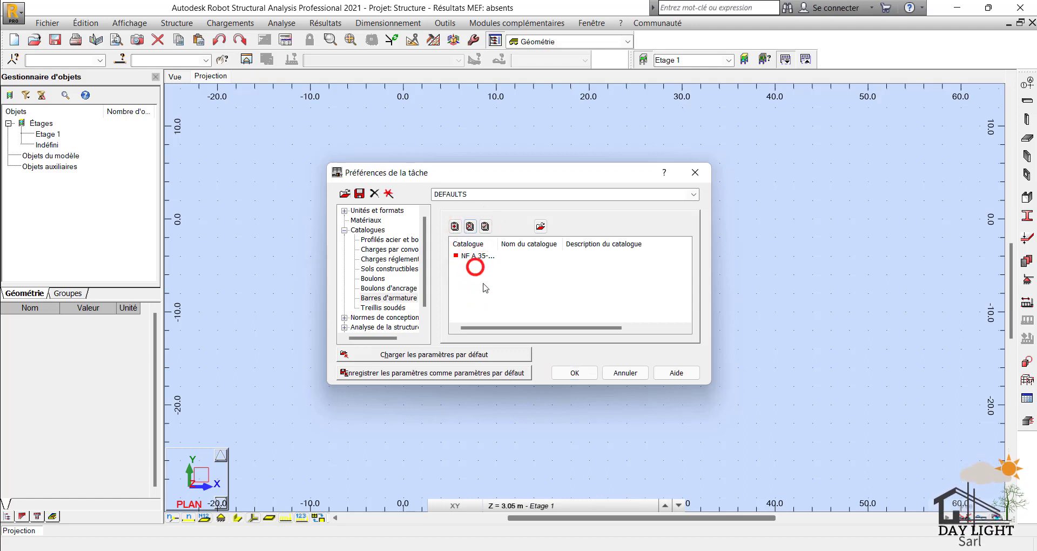
Step: Add the BAEL 99 catalogue to the reinforcing bar list and set it as the current one
left_click(455, 226)
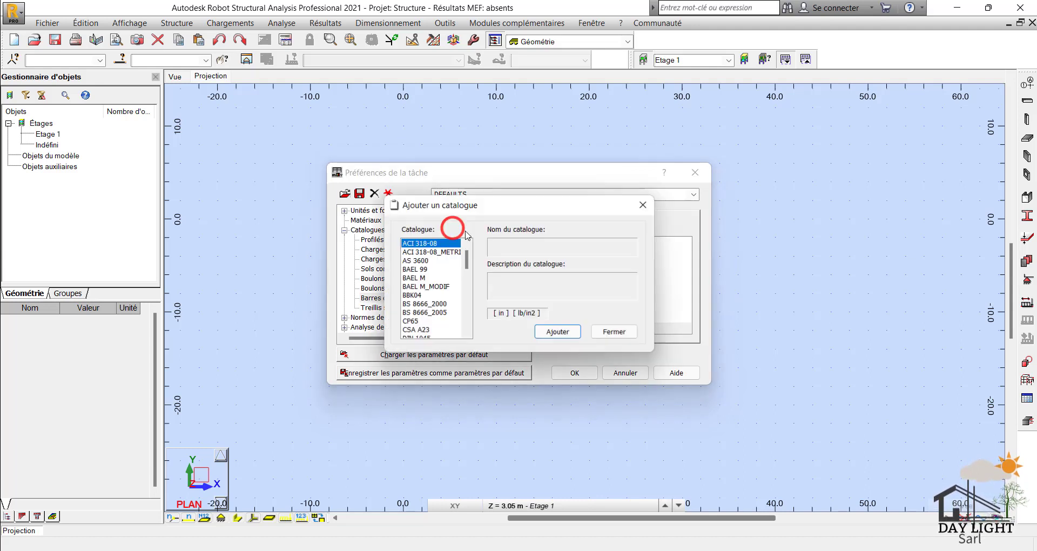
scroll(431, 295, "down", 3)
scroll(427, 292, "up", 7)
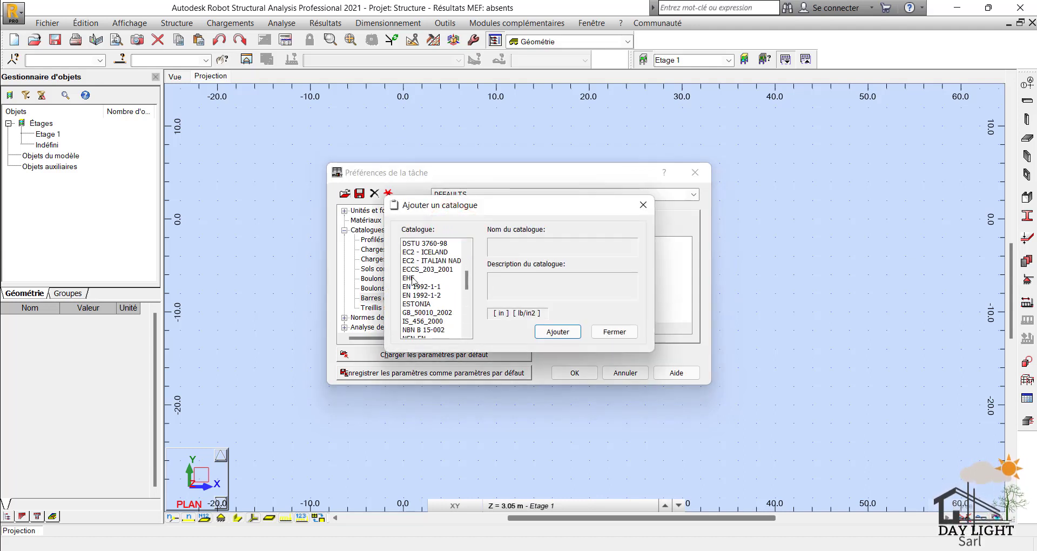
left_click(417, 270)
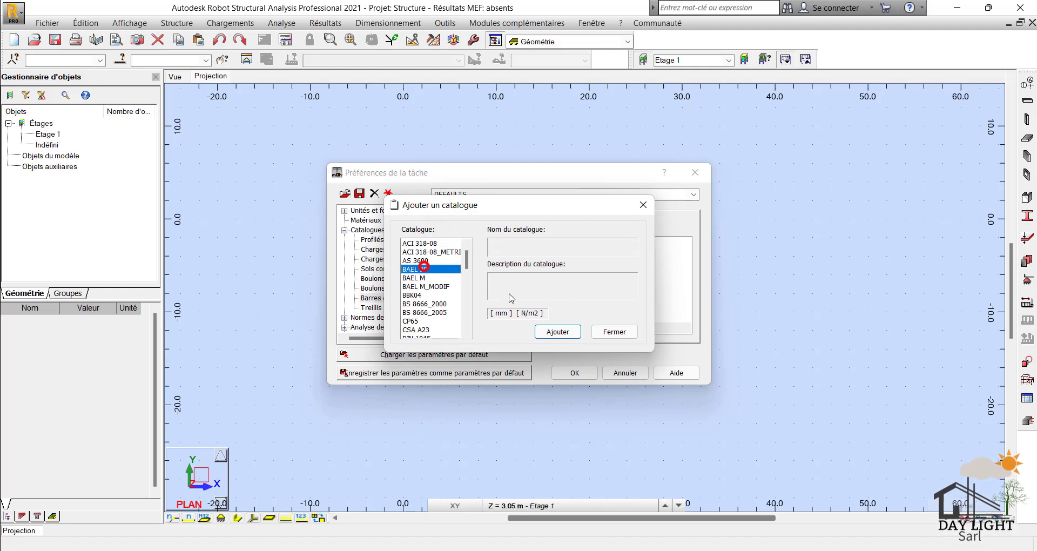
left_click(557, 331)
left_click(473, 266)
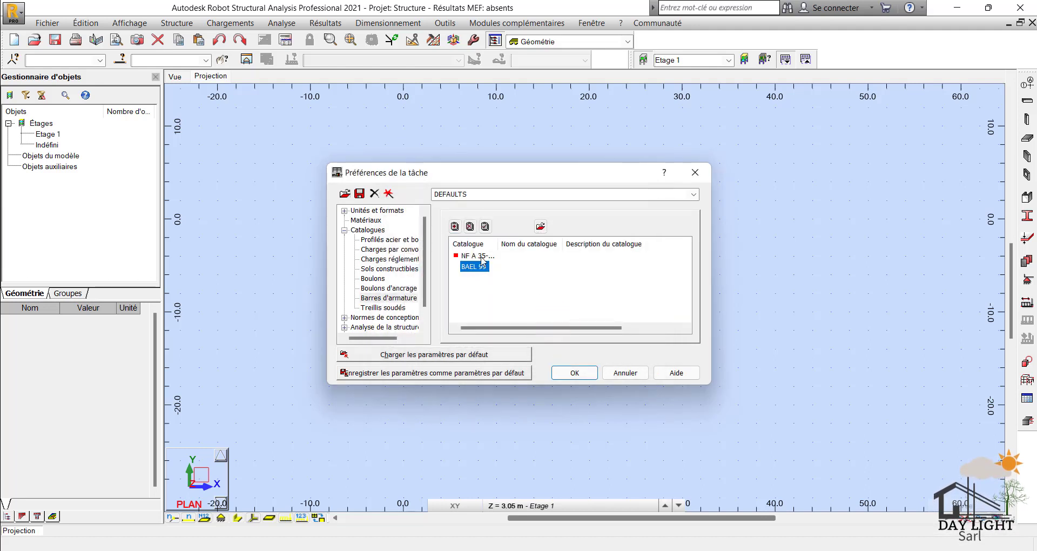
left_click(485, 226)
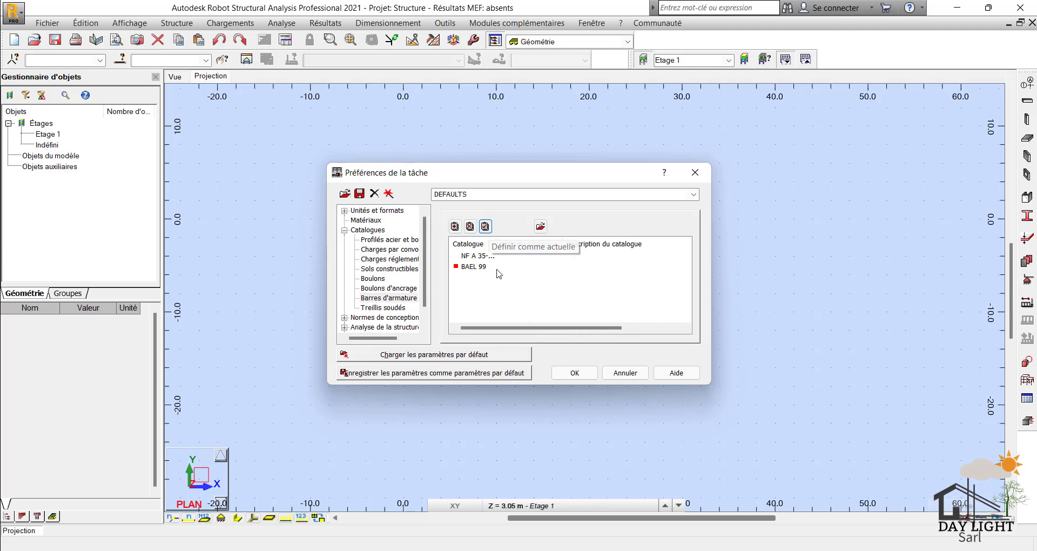
Step: Open the BAEL 99 bar catalogue for editing and maximize its table window
left_click(474, 266)
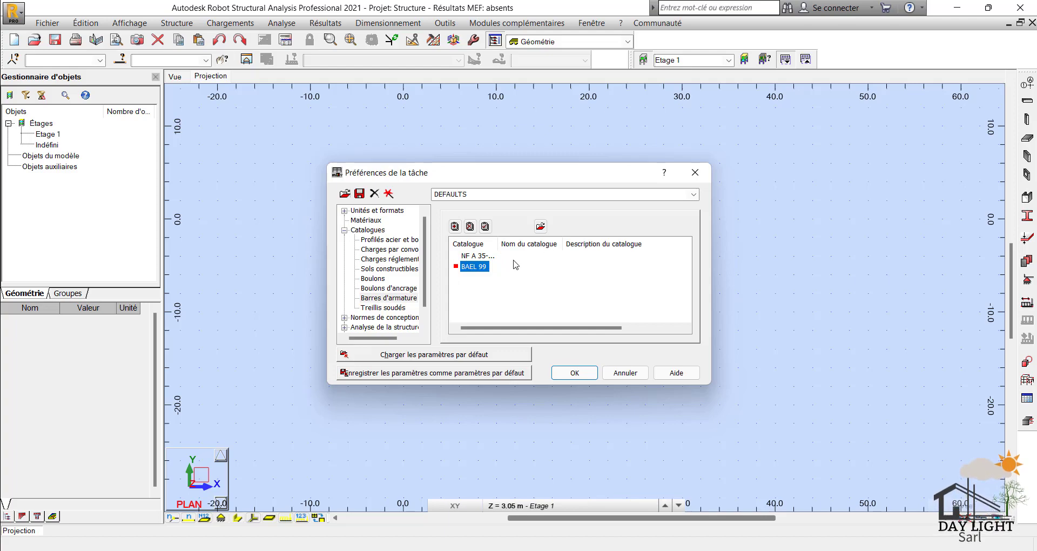
left_click(541, 227)
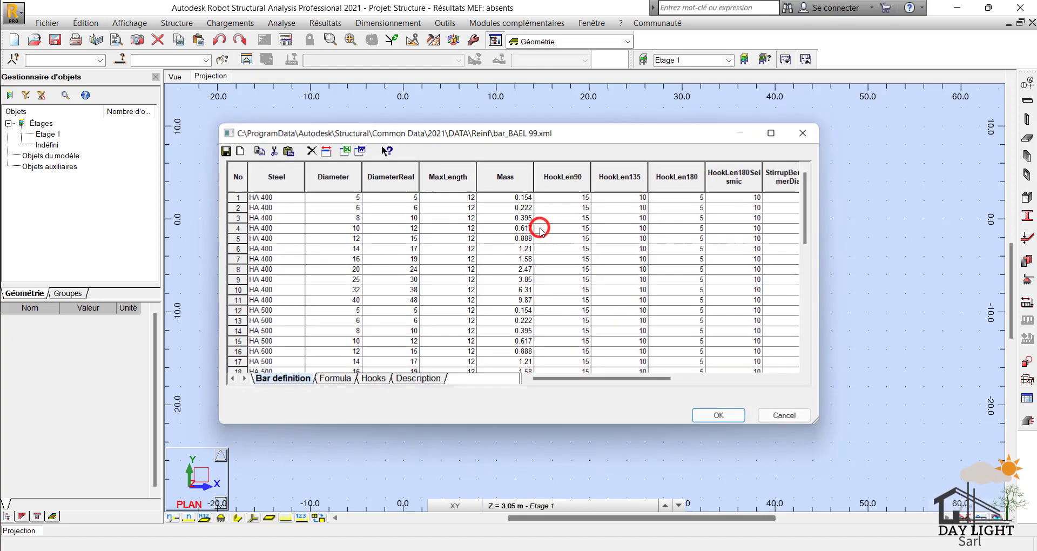
left_click(774, 131)
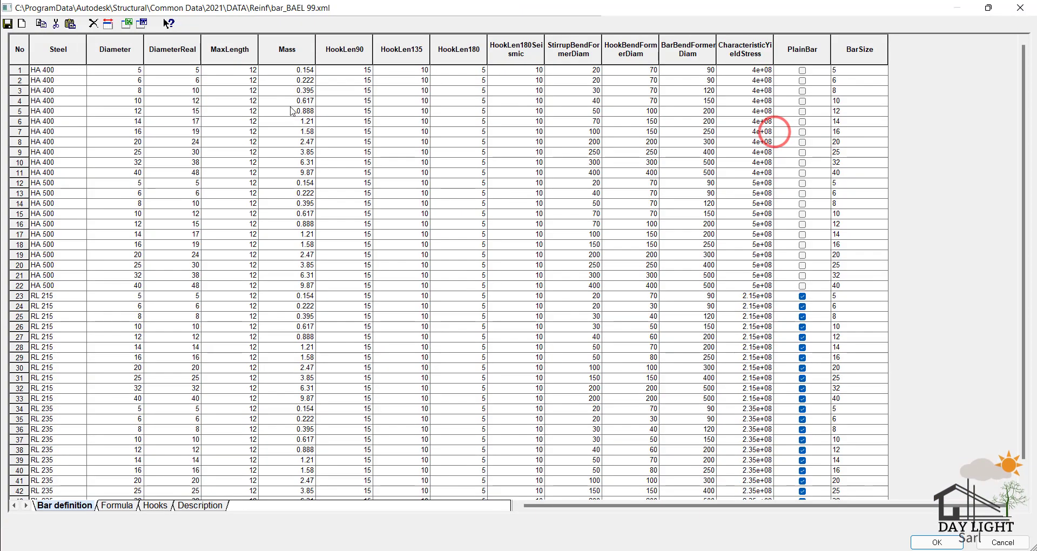
Step: Review the bar definition values for the HA 400 and HA 500 steels and save the BAEL 99 catalogue
left_click(303, 184)
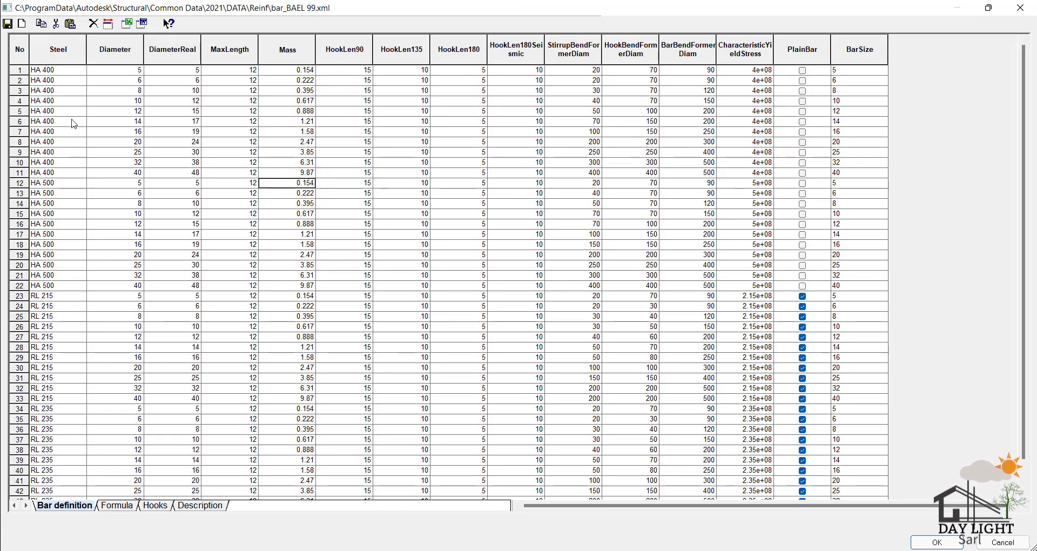
left_click(55, 69)
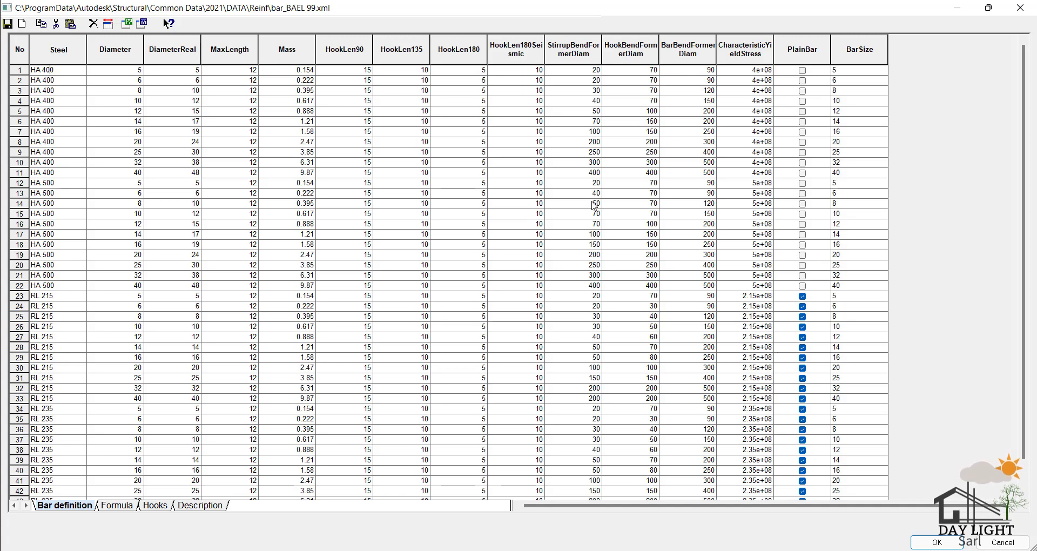
left_click(289, 224)
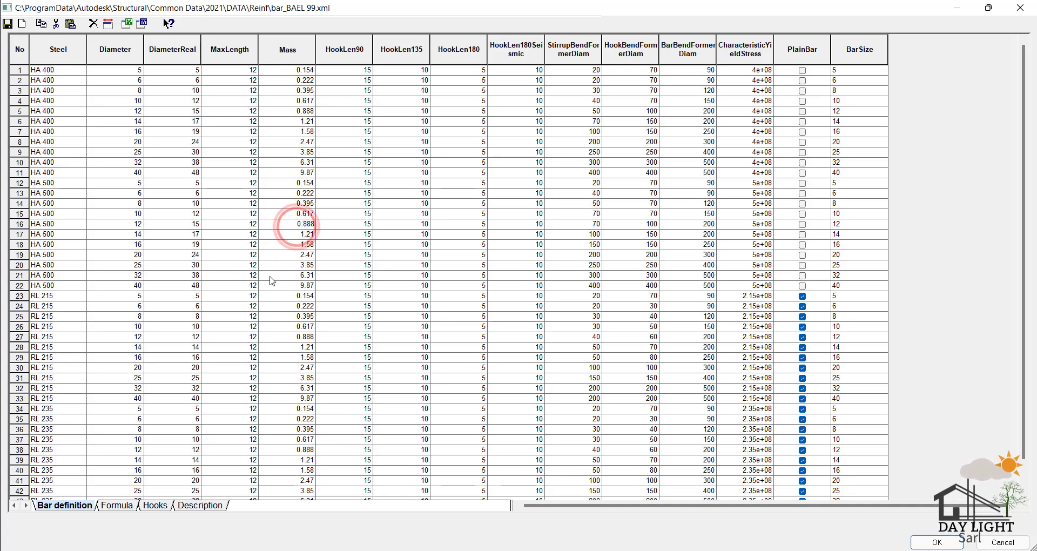
left_click(390, 256)
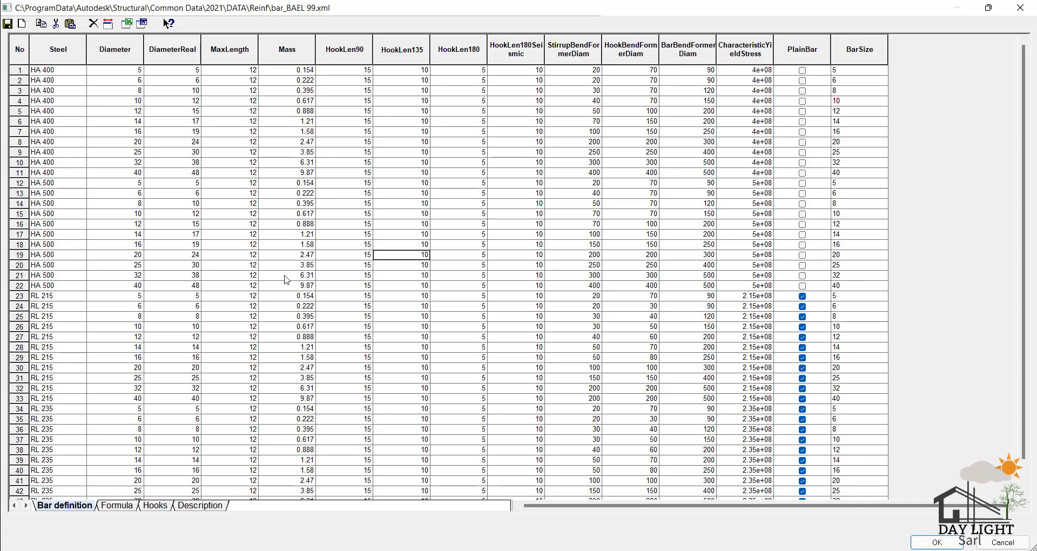
left_click(285, 276)
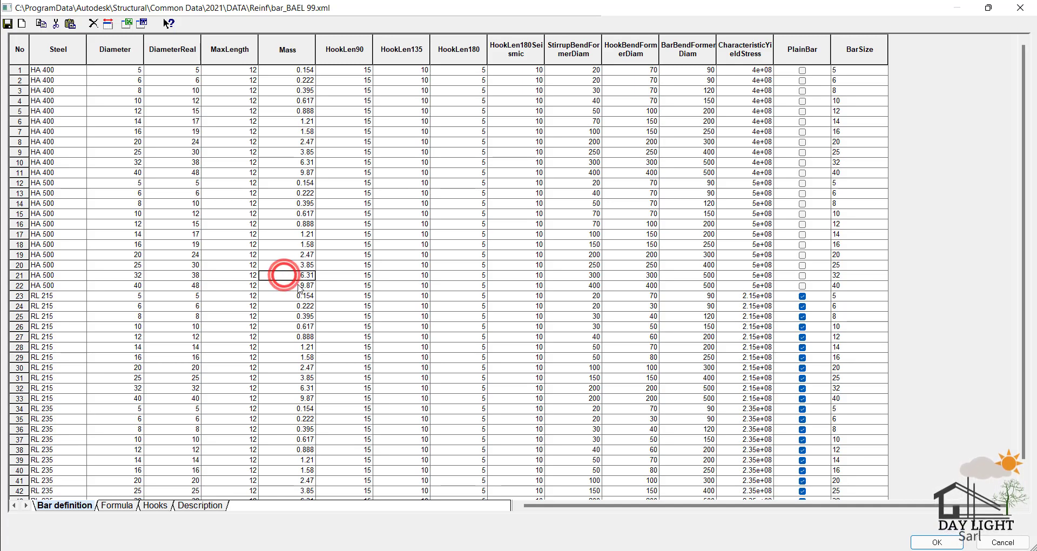
left_click(297, 276)
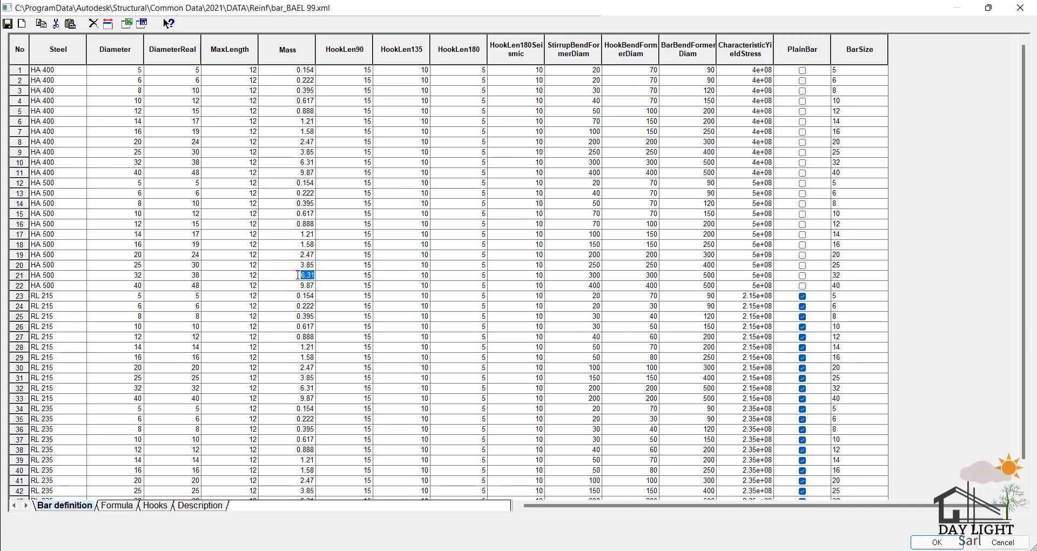
left_click(299, 275)
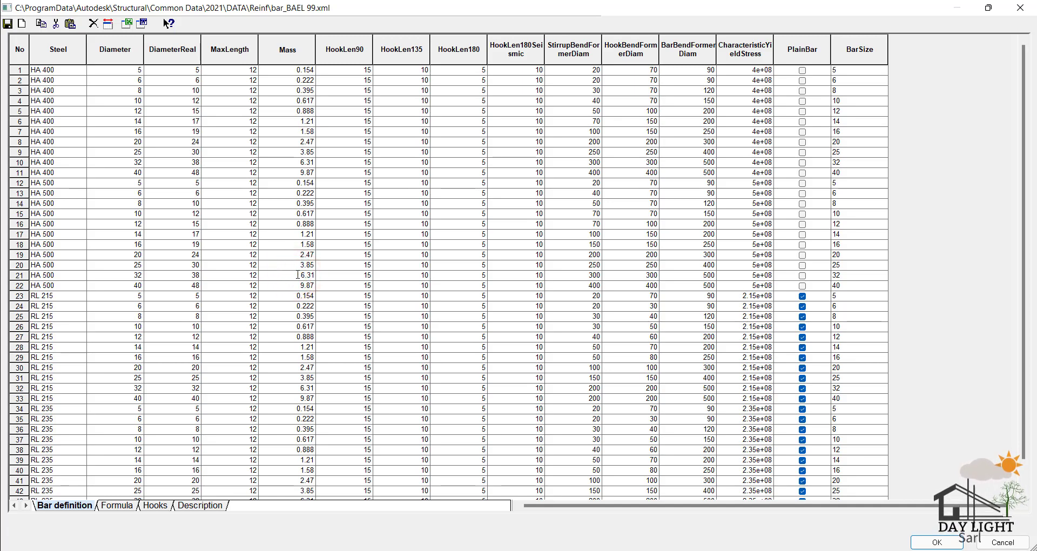
left_click(9, 26)
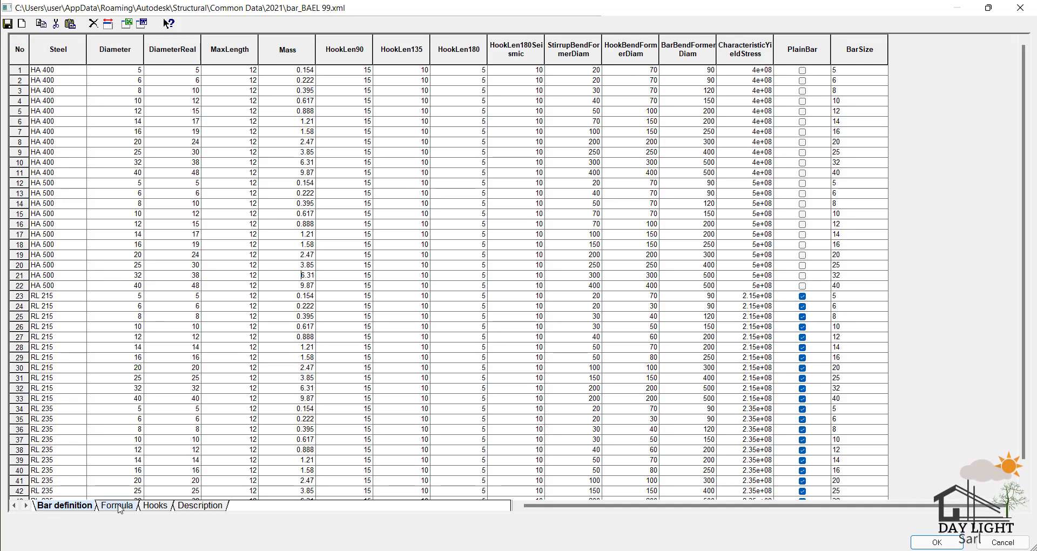
Step: Open the catalogue's formula table and widen the FormulaName and Formula columns to fit their contents
left_click(118, 506)
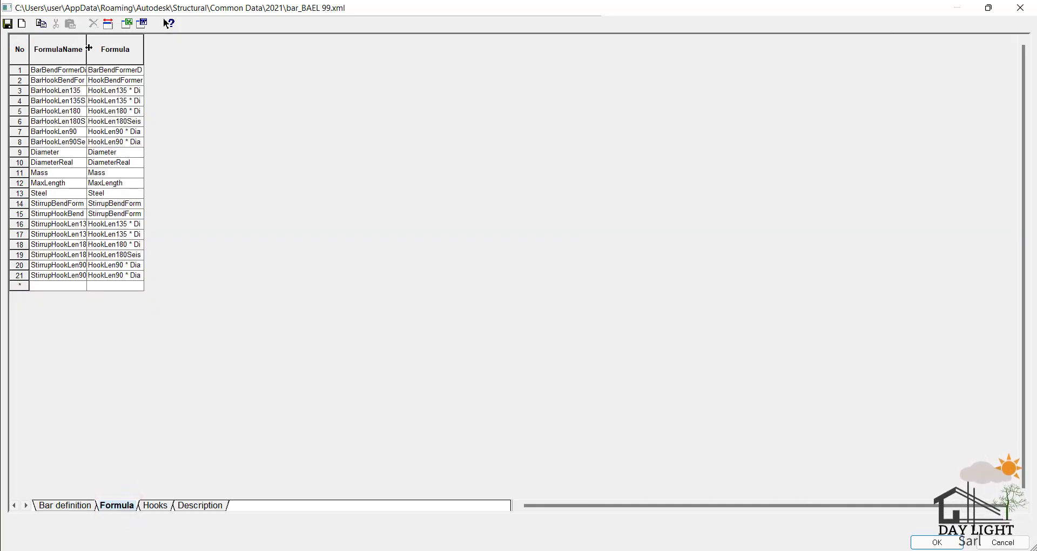
left_click(89, 48)
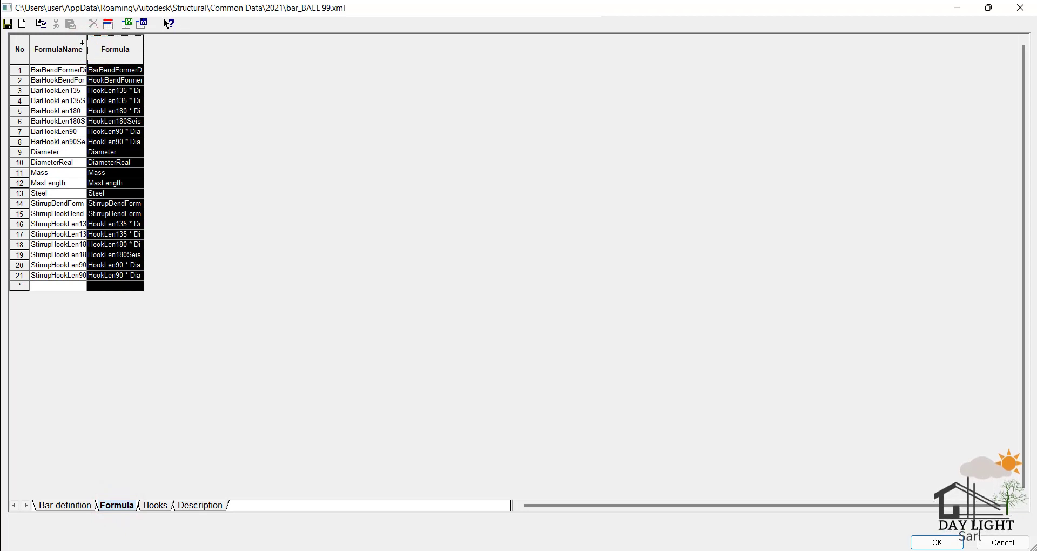
double_click(89, 44)
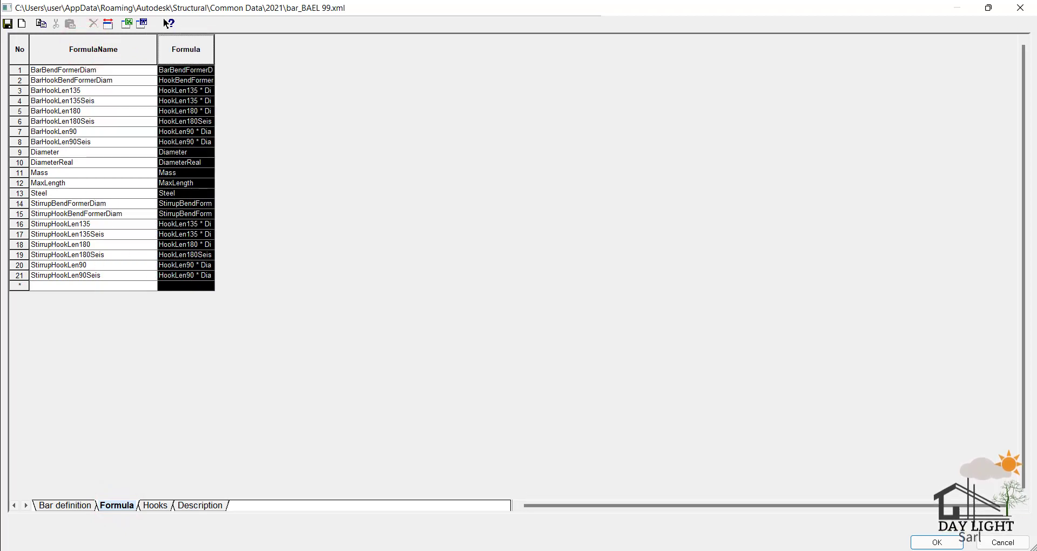
left_click(65, 506)
left_click(116, 506)
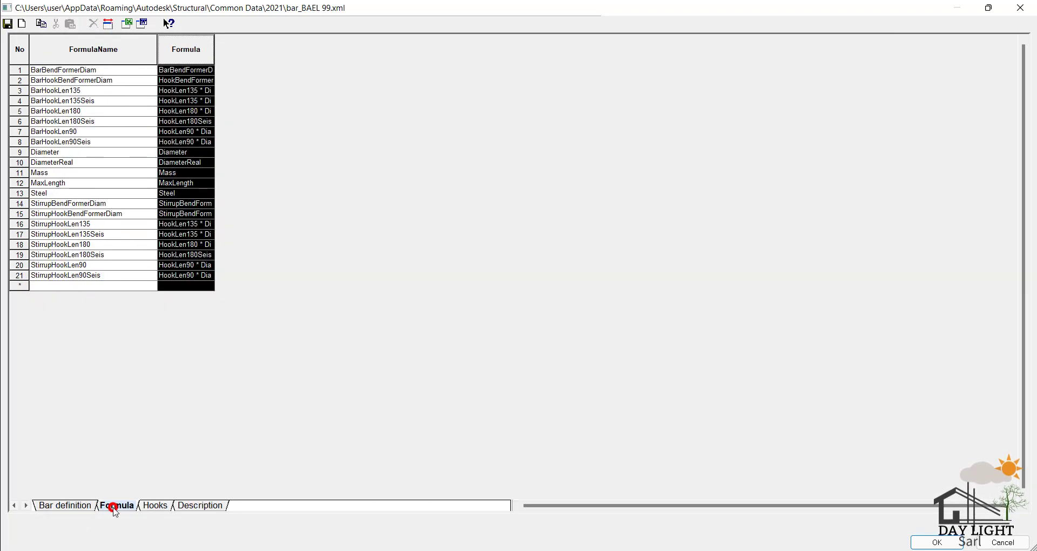
double_click(214, 43)
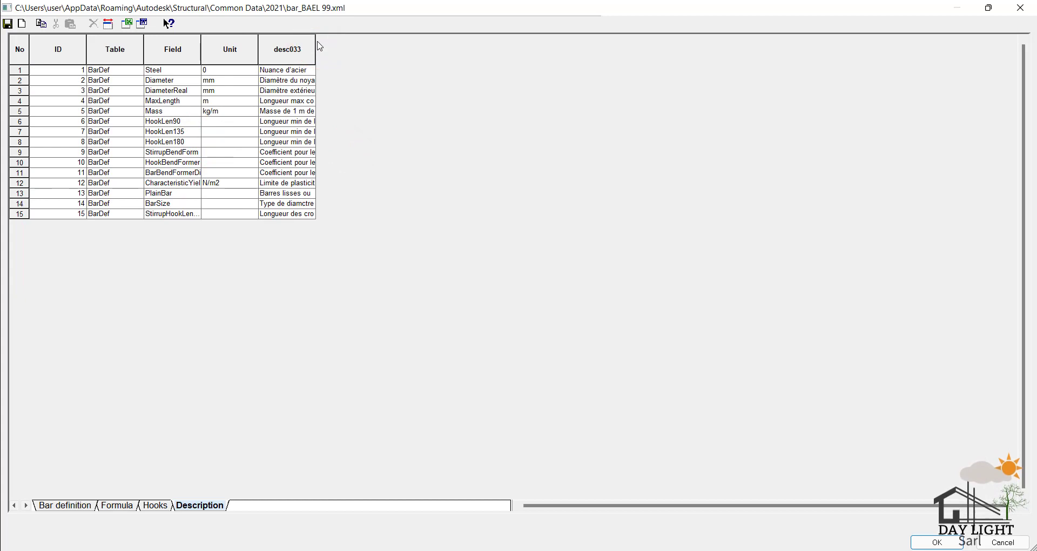
Step: Widen the desc033 column of the catalogue's description table to show the field explanations
double_click(316, 42)
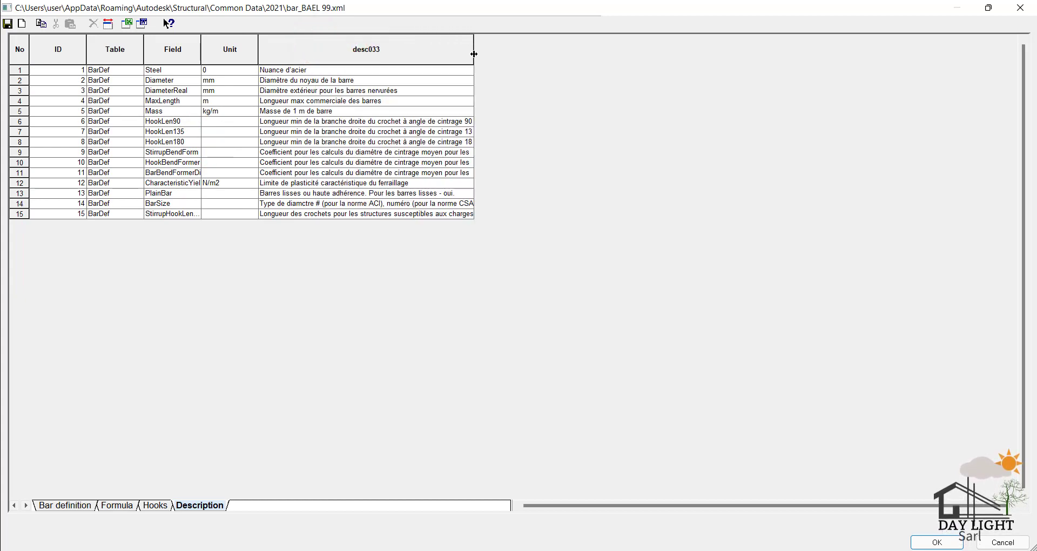
double_click(473, 44)
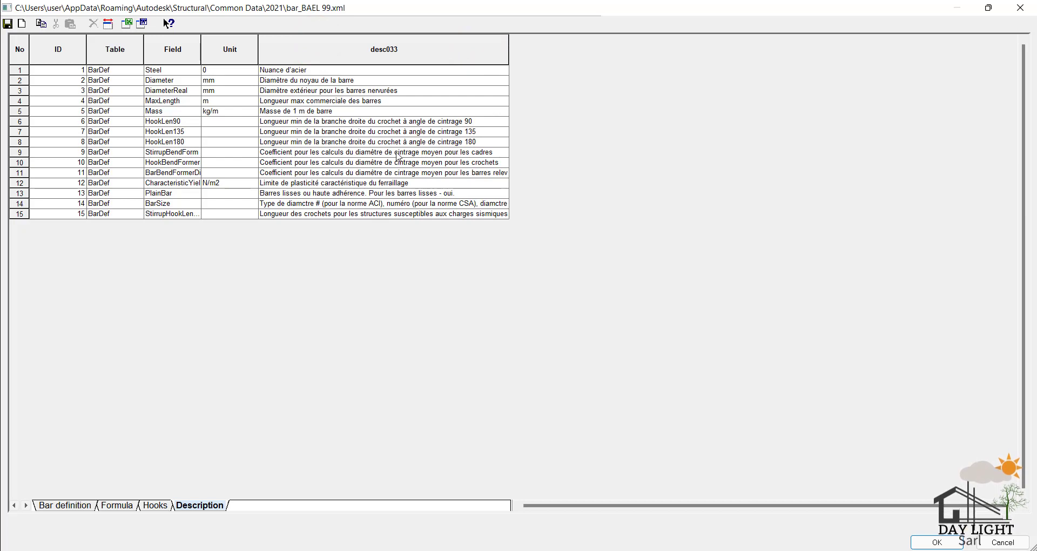
Step: Compare the bar definition columns with their explanations and units in the description table, starting with Steel
left_click(169, 71)
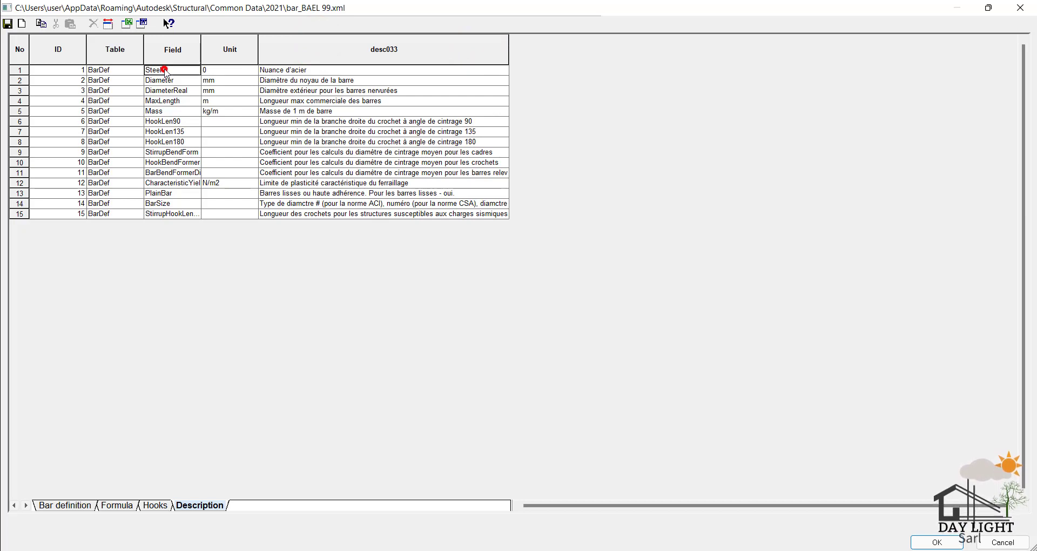
left_click(66, 505)
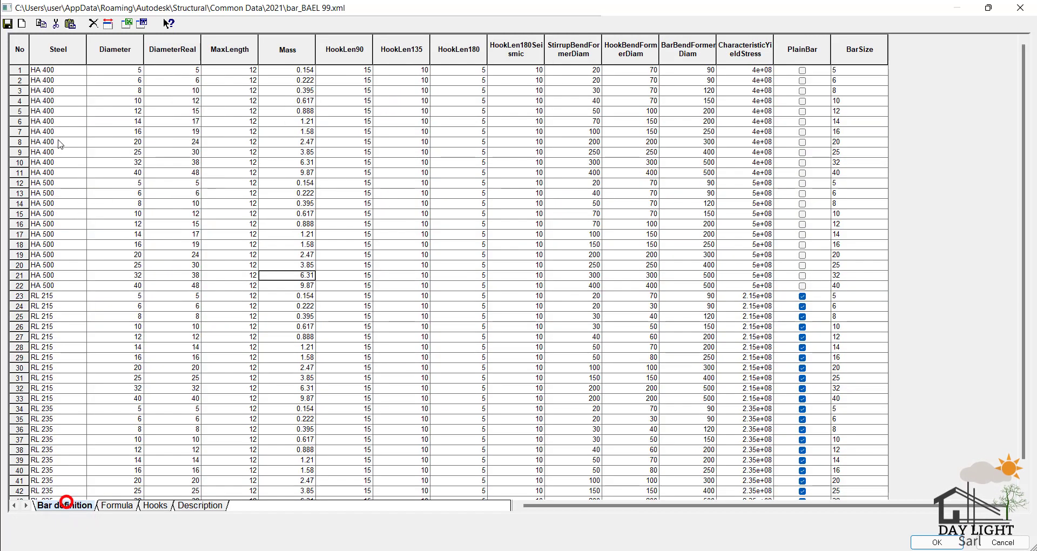
left_click(200, 505)
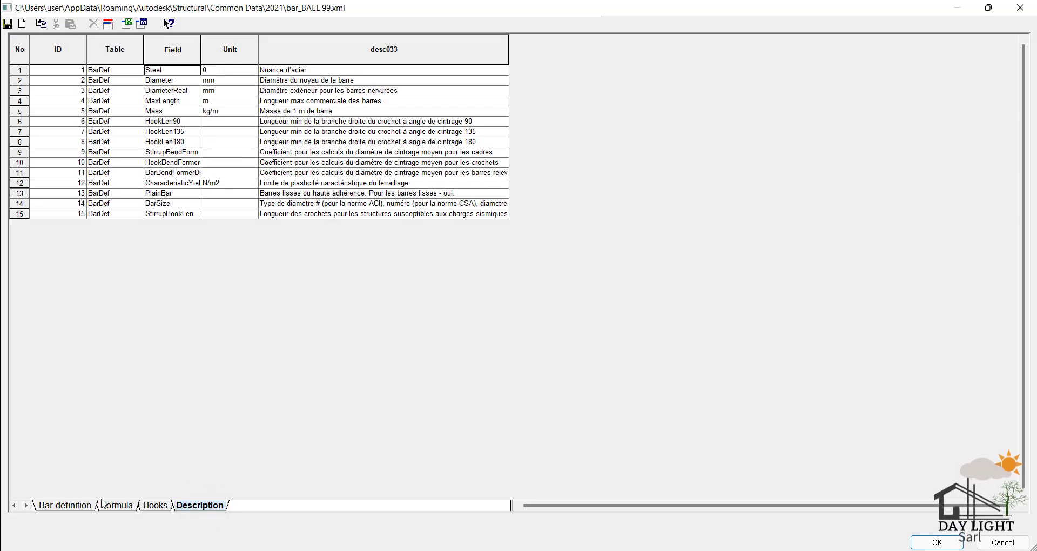
left_click(72, 510)
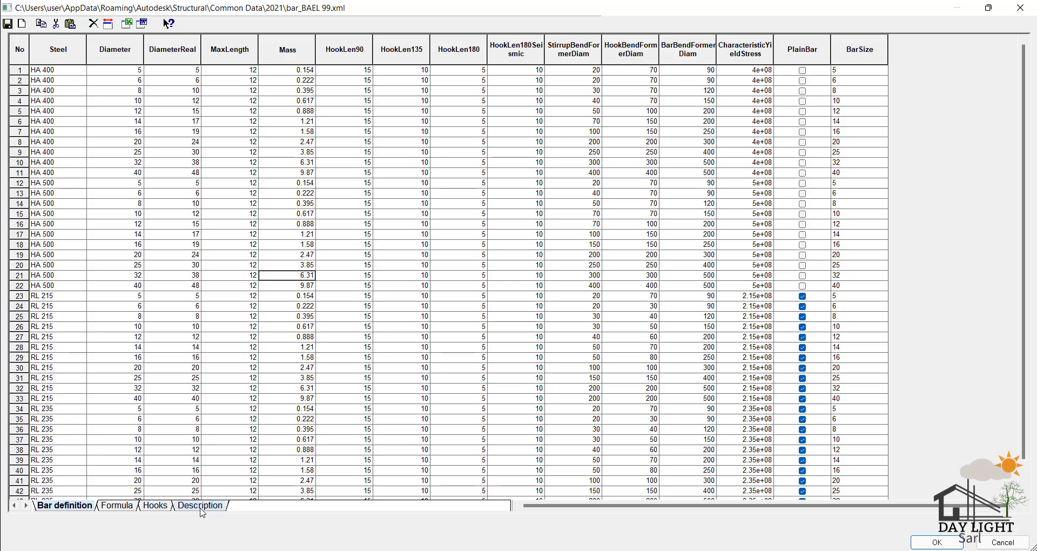
left_click(200, 506)
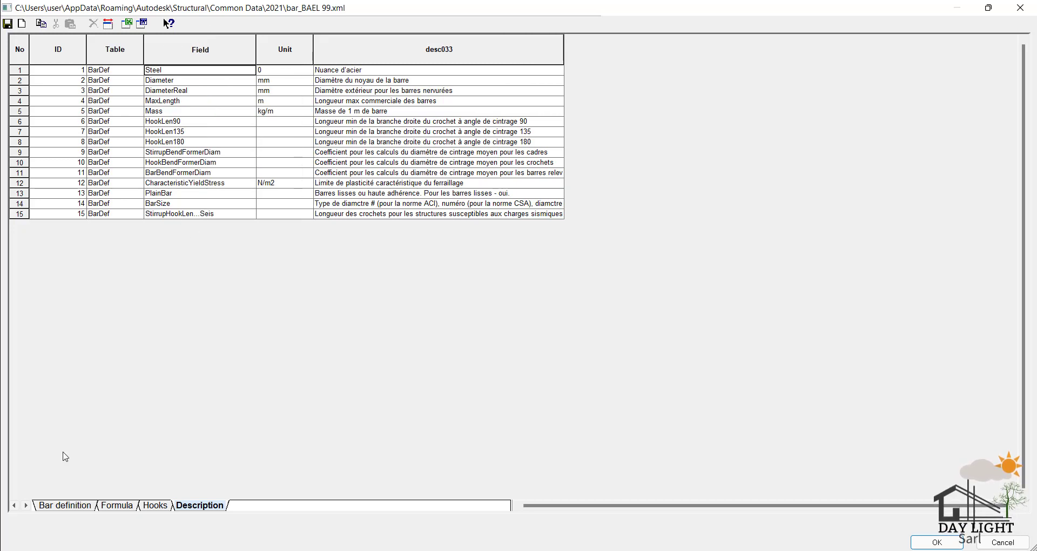
left_click(62, 506)
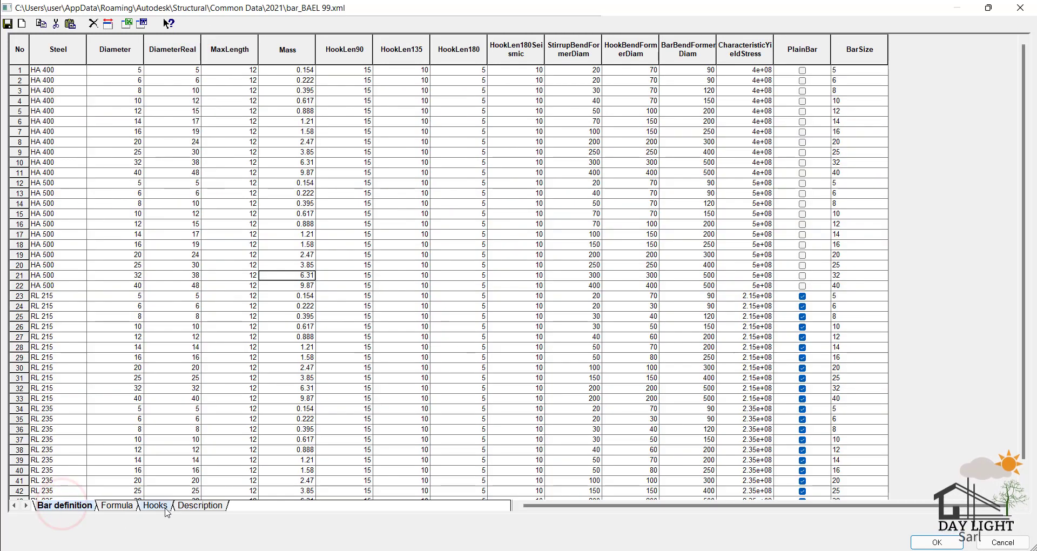
left_click(186, 505)
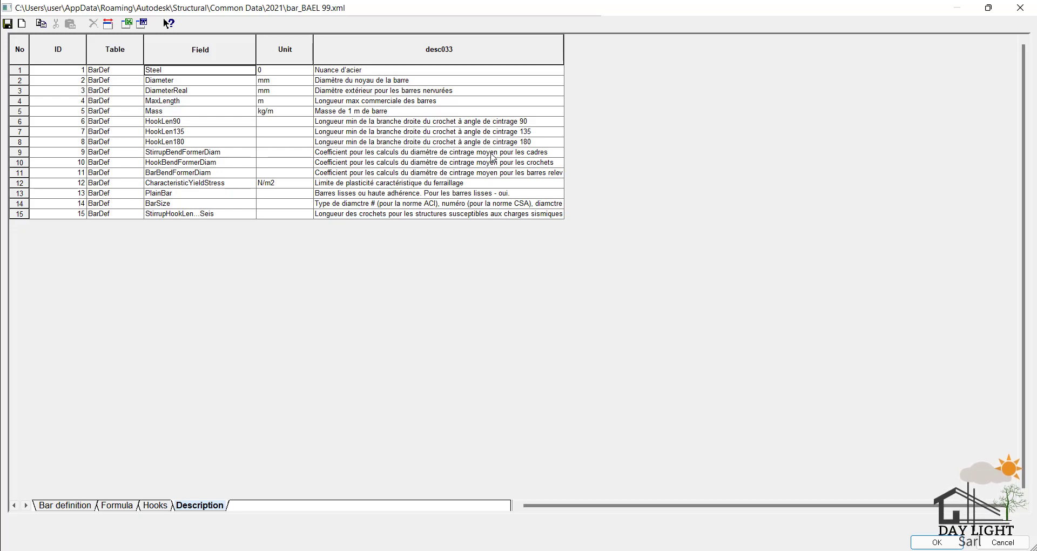
left_click(42, 506)
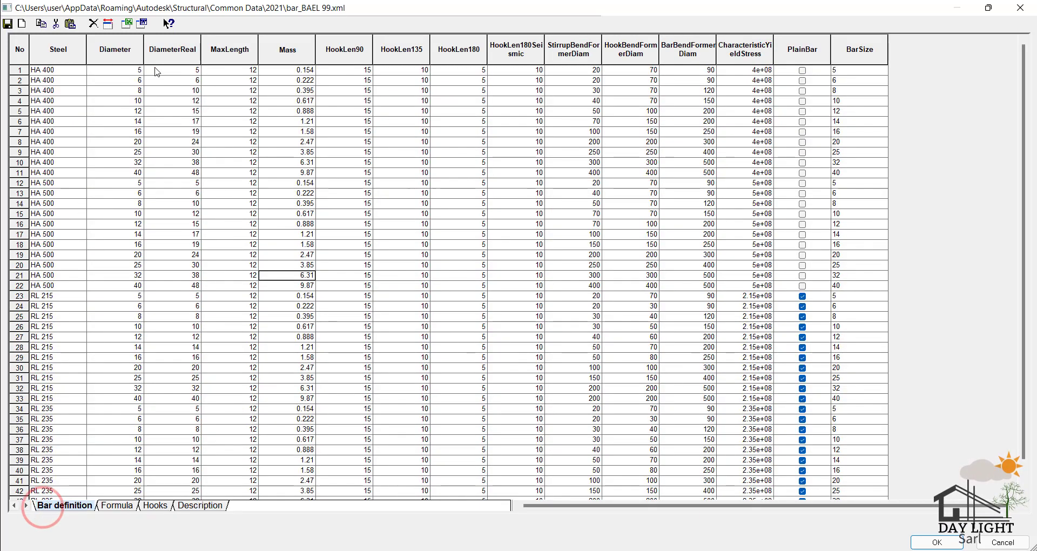